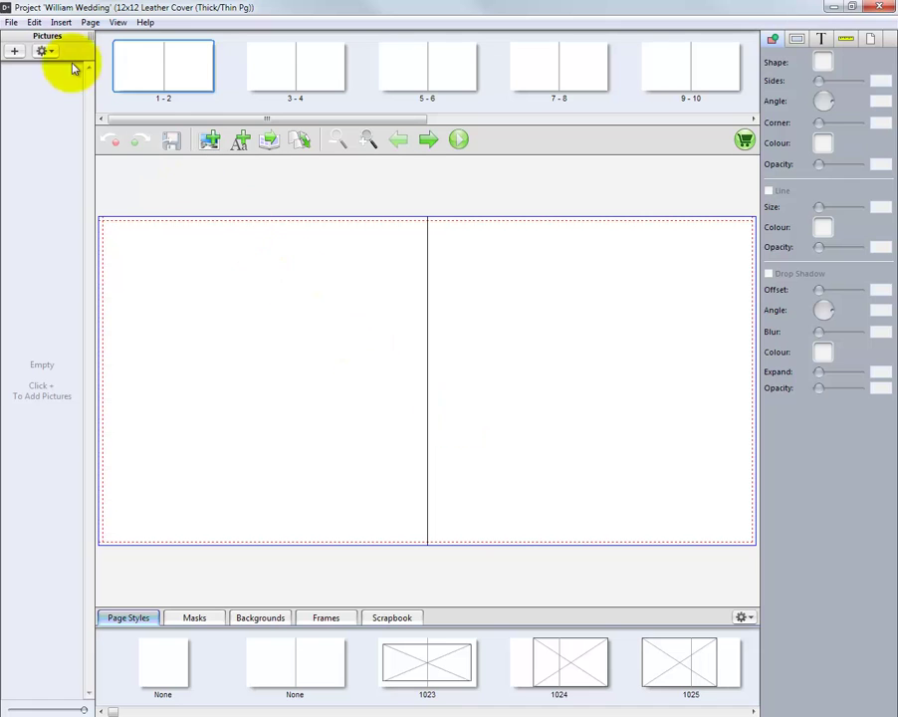
# Show the File menu's Save, Close, Check Project, Create Proofs, Order, Preferences and Exit commands
pyautogui.click(13, 22)
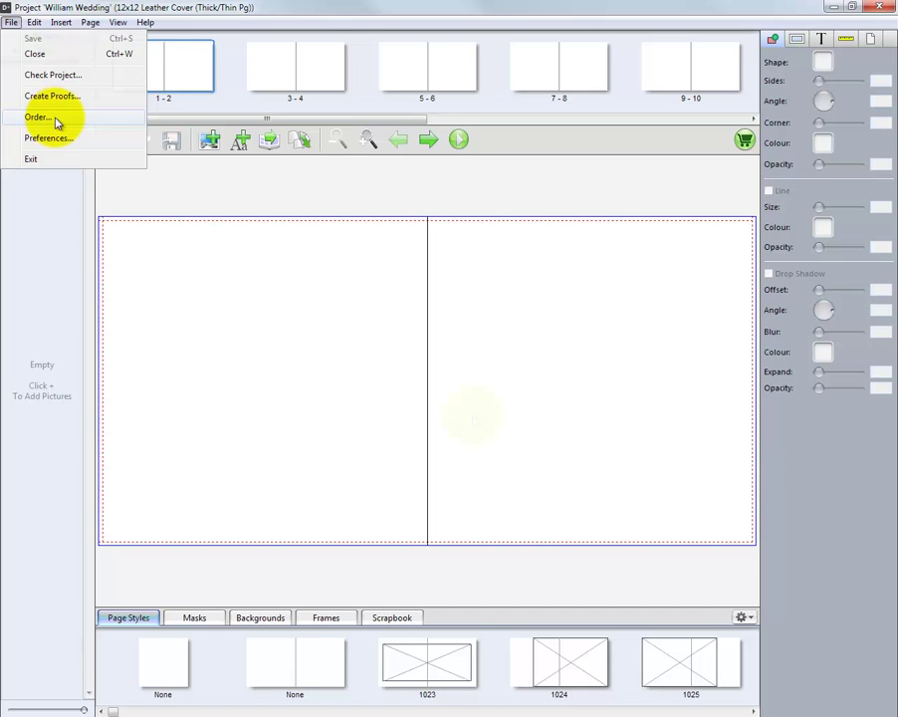
# Browse the Edit, Insert and Page menus, ending on the View menu's panel, ruler, grid and zoom options
pyautogui.moveTo(34, 20)
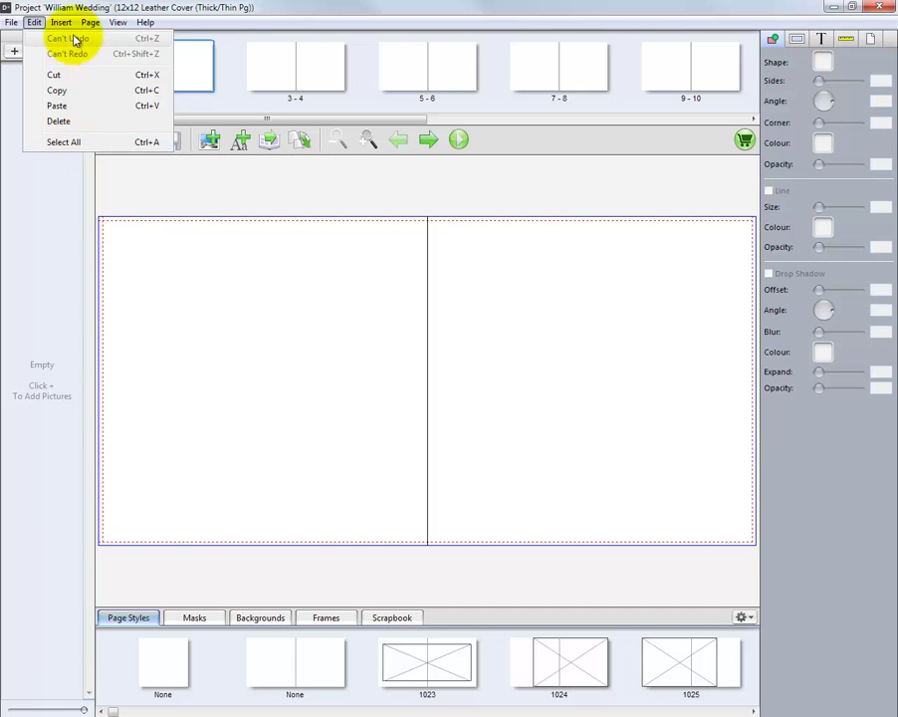
pyautogui.moveTo(61, 23)
pyautogui.moveTo(84, 39)
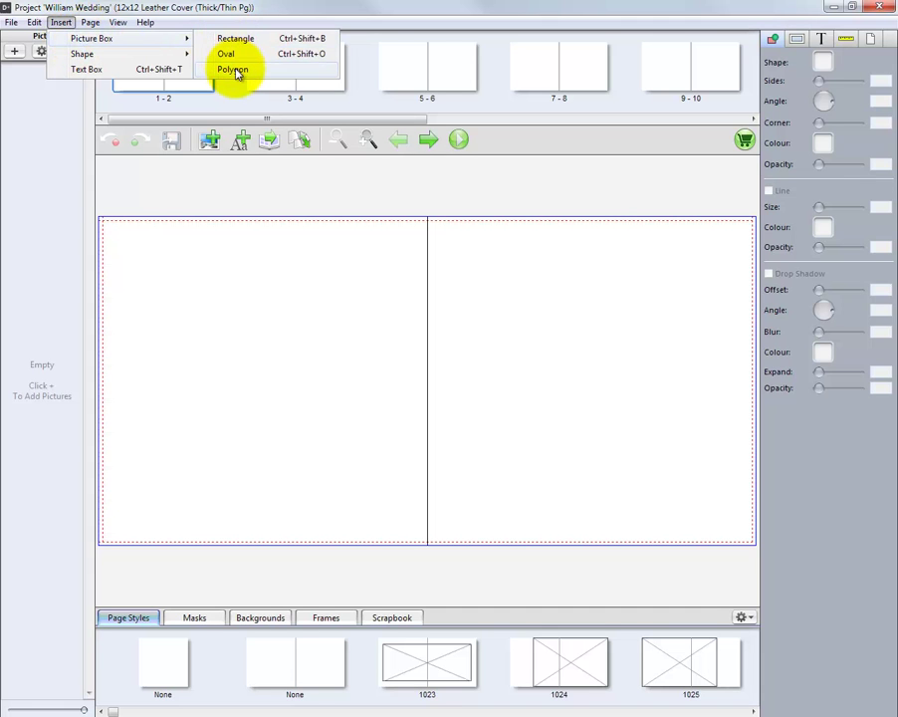
pyautogui.moveTo(127, 55)
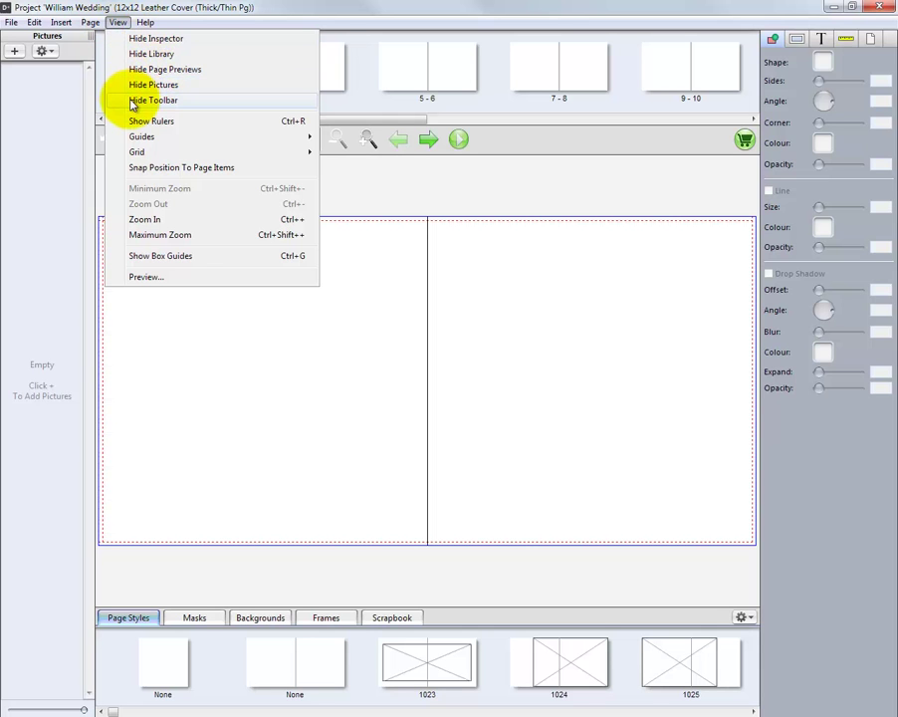
# Dismiss the View menu without choosing Preview, back to the blank pages 1-2 spread
pyautogui.moveTo(145, 142)
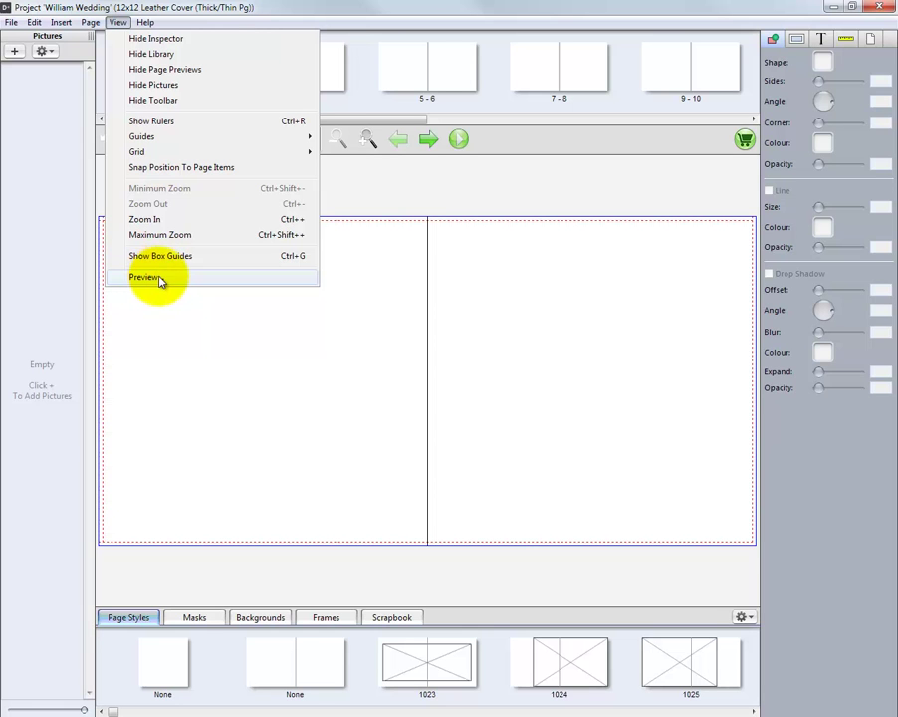
pyautogui.click(359, 200)
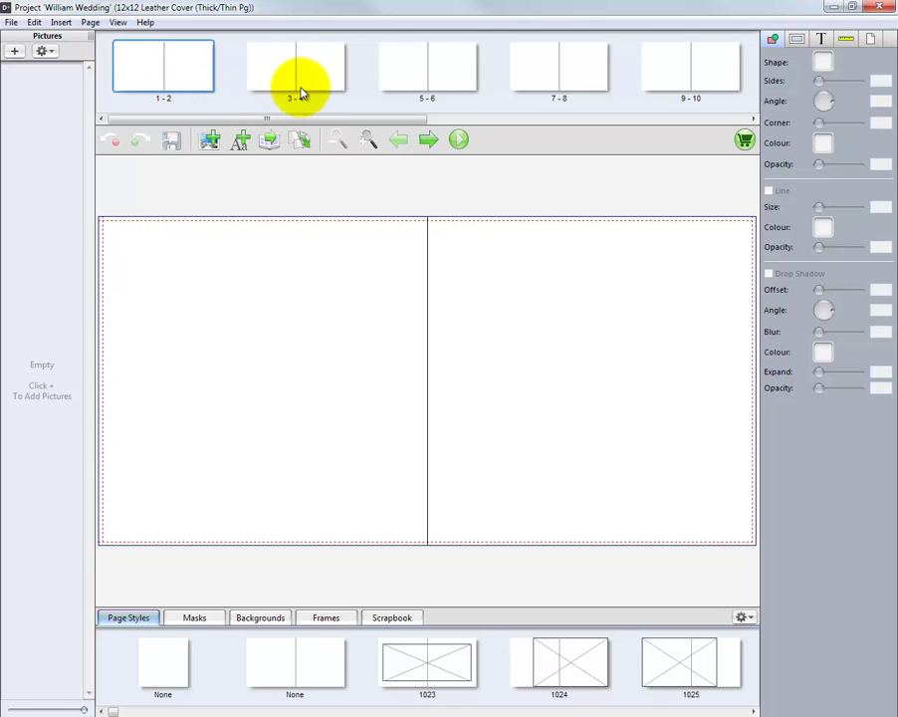
# Scroll the page thumbnails right to show spreads 11-12 through 19-20
pyautogui.moveTo(267, 120); pyautogui.dragTo(671, 131)
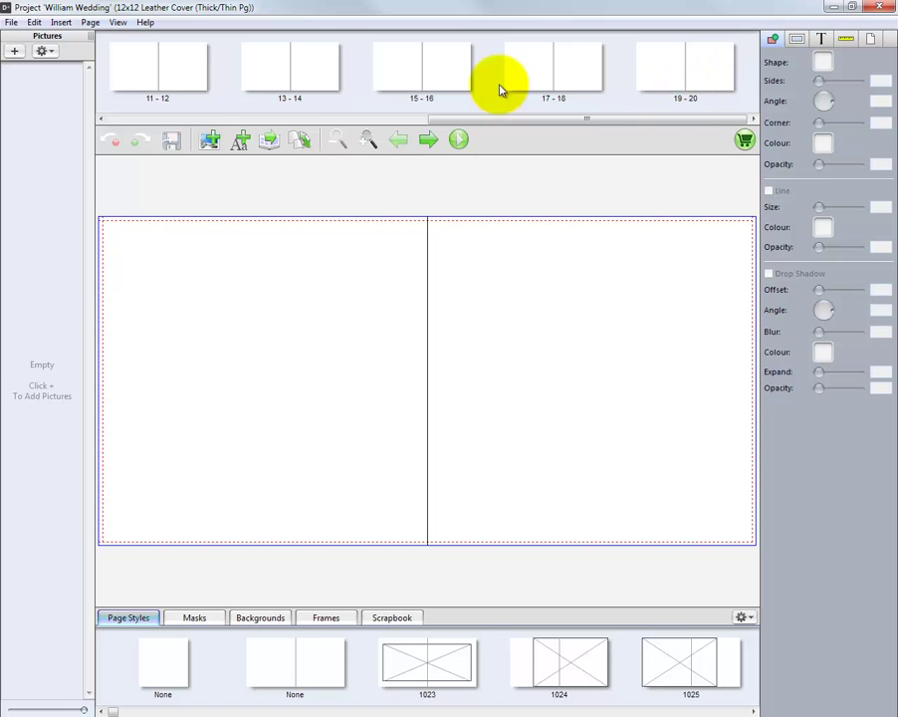
# Scroll the page thumbnails back to spreads 1-2 through 9-10
pyautogui.moveTo(441, 122); pyautogui.dragTo(92, 127)
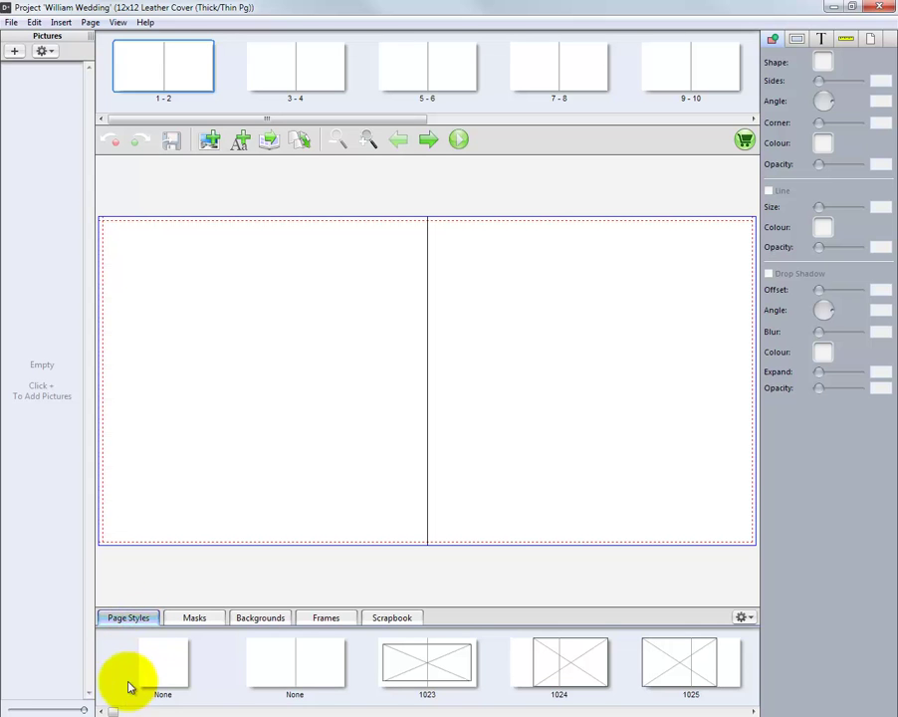
# Scroll the page styles and bring up the gear menu's Category list of page-style categories
pyautogui.moveTo(113, 711); pyautogui.dragTo(210, 710)
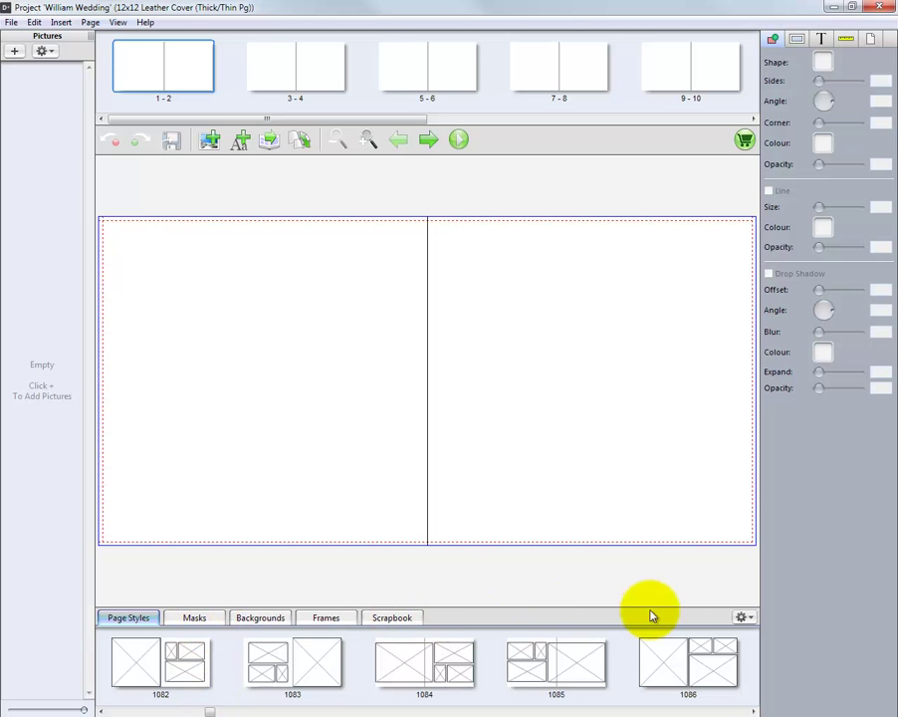
pyautogui.click(750, 618)
pyautogui.moveTo(754, 639)
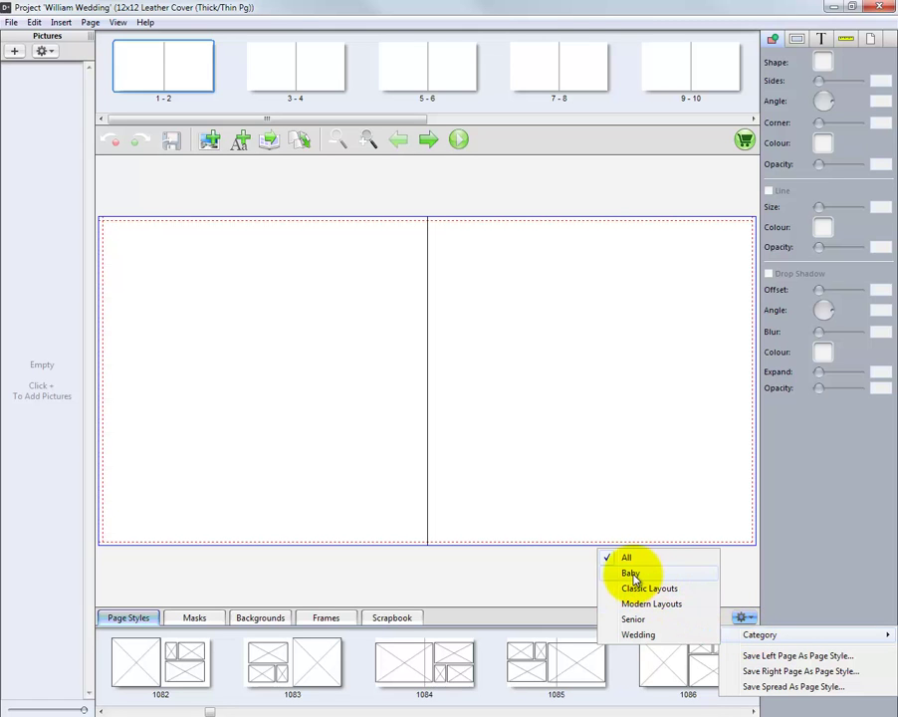
# Filter the page styles to Baby, then Classic Layouts, then Modern Layouts
pyautogui.click(631, 573)
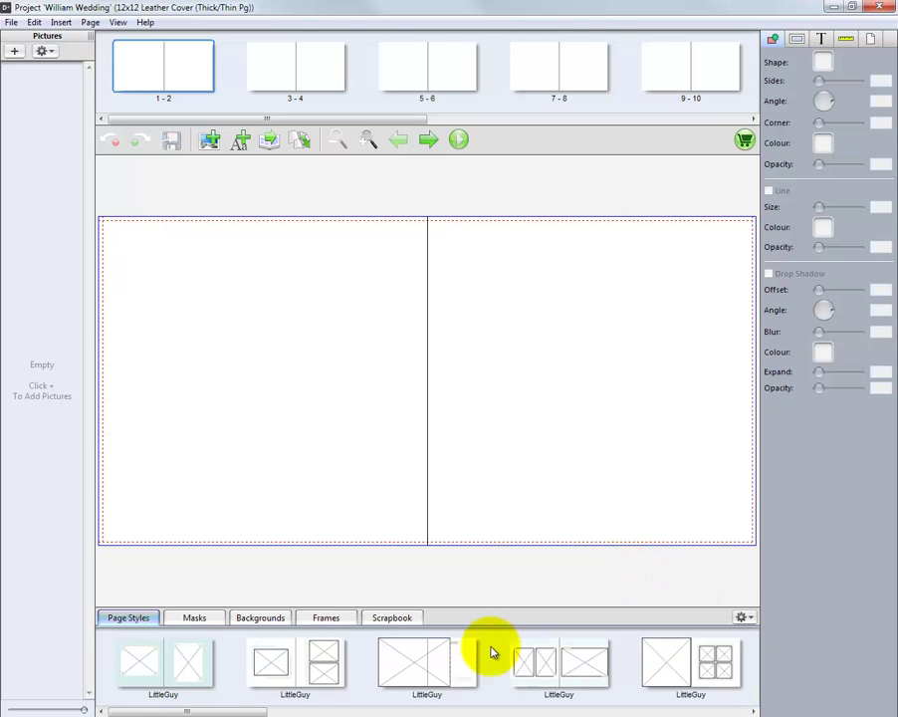
pyautogui.moveTo(244, 713); pyautogui.dragTo(264, 709)
pyautogui.click(745, 618)
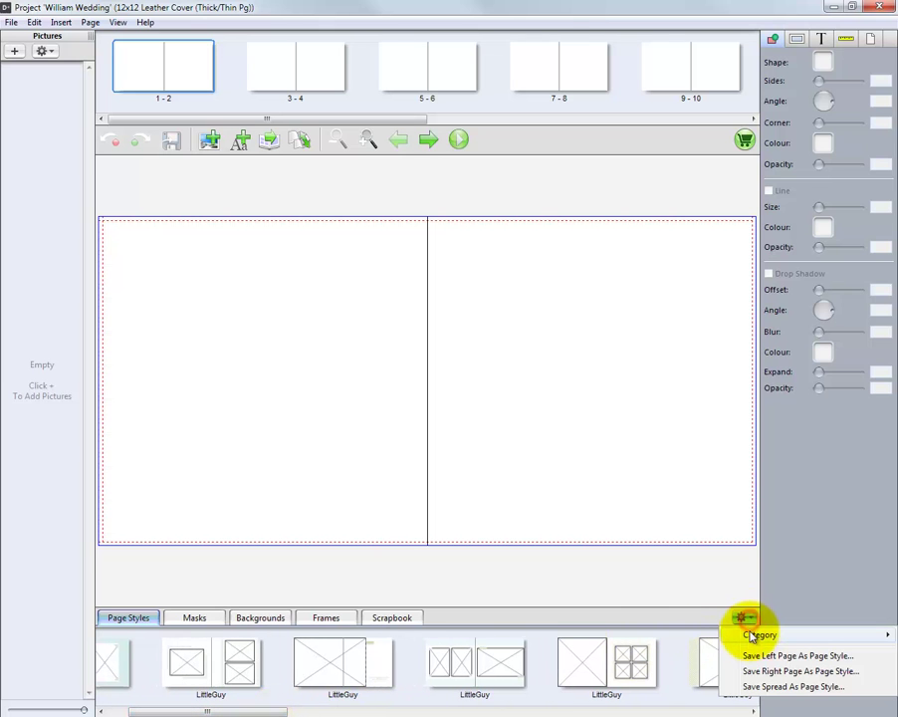
pyautogui.moveTo(752, 640)
pyautogui.click(649, 588)
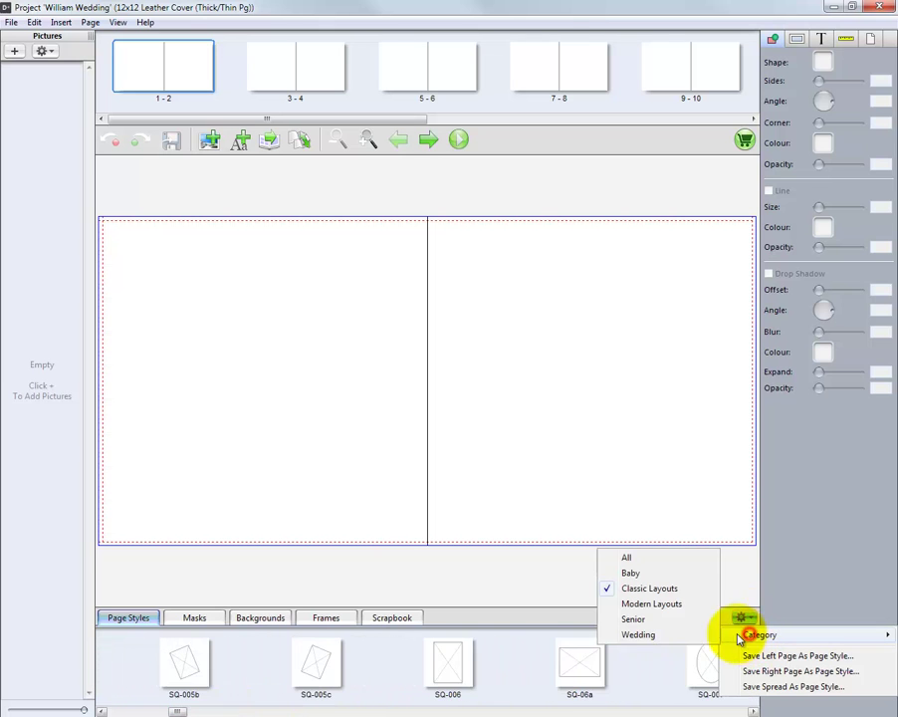
pyautogui.click(664, 607)
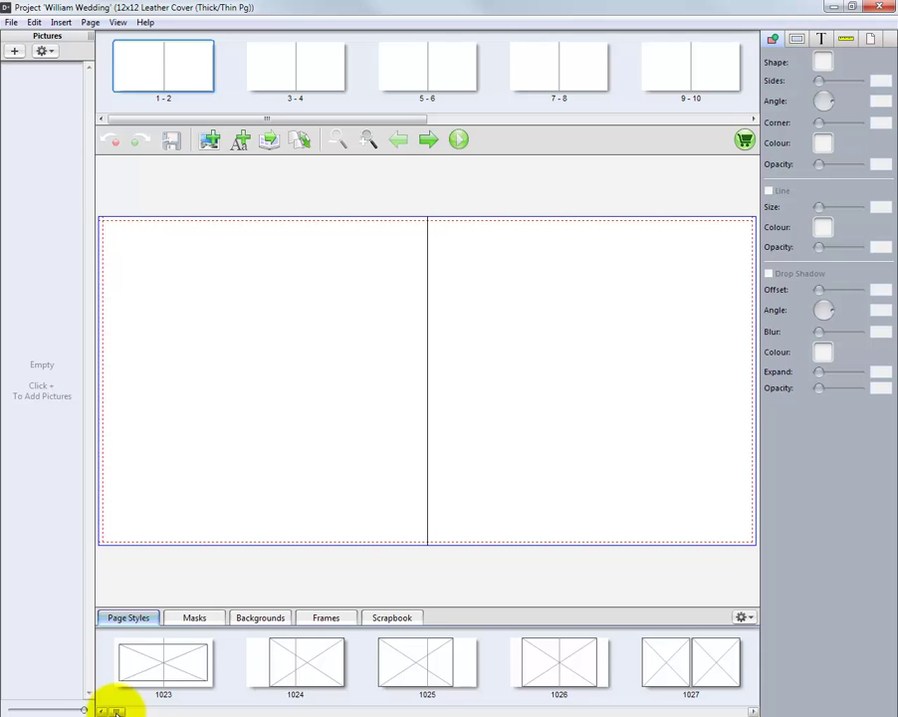
# Switch the page styles to Senior, then to the Wedding category's DivineLove layouts
pyautogui.moveTo(115, 711); pyautogui.dragTo(201, 711)
pyautogui.click(753, 618)
pyautogui.moveTo(751, 633)
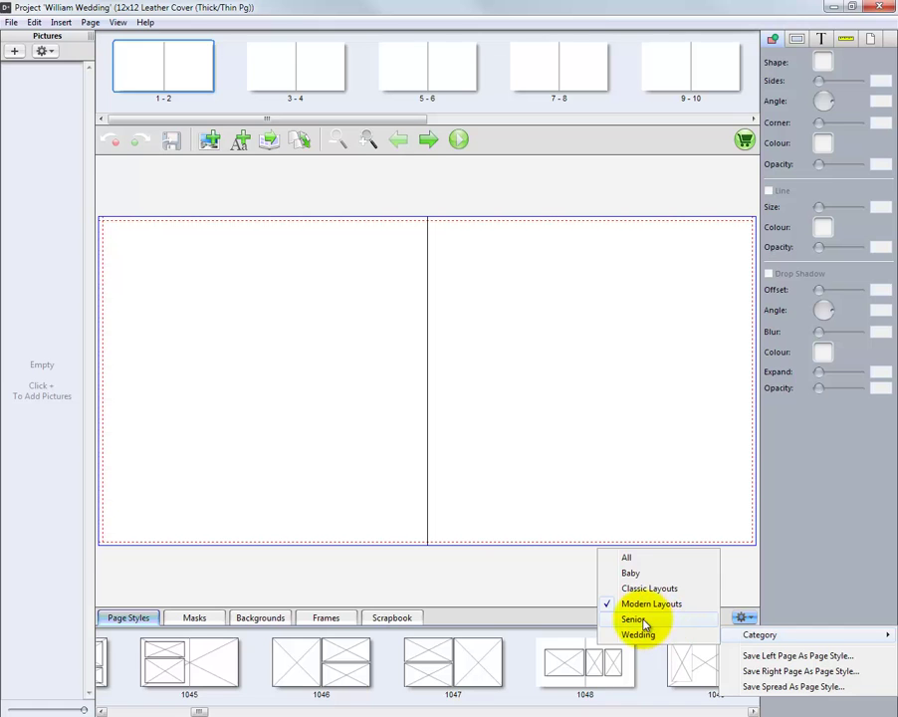
pyautogui.click(642, 619)
pyautogui.click(747, 618)
pyautogui.moveTo(753, 633)
pyautogui.click(652, 629)
pyautogui.click(747, 618)
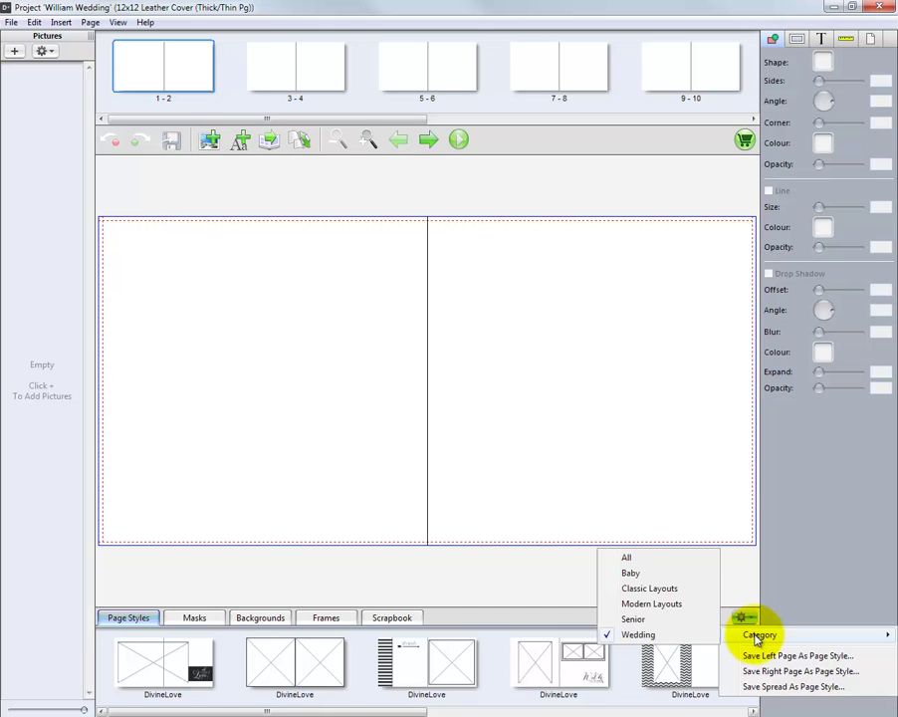
# Begin saving the spread as a page style with a new category, then cancel both dialogs
pyautogui.click(764, 686)
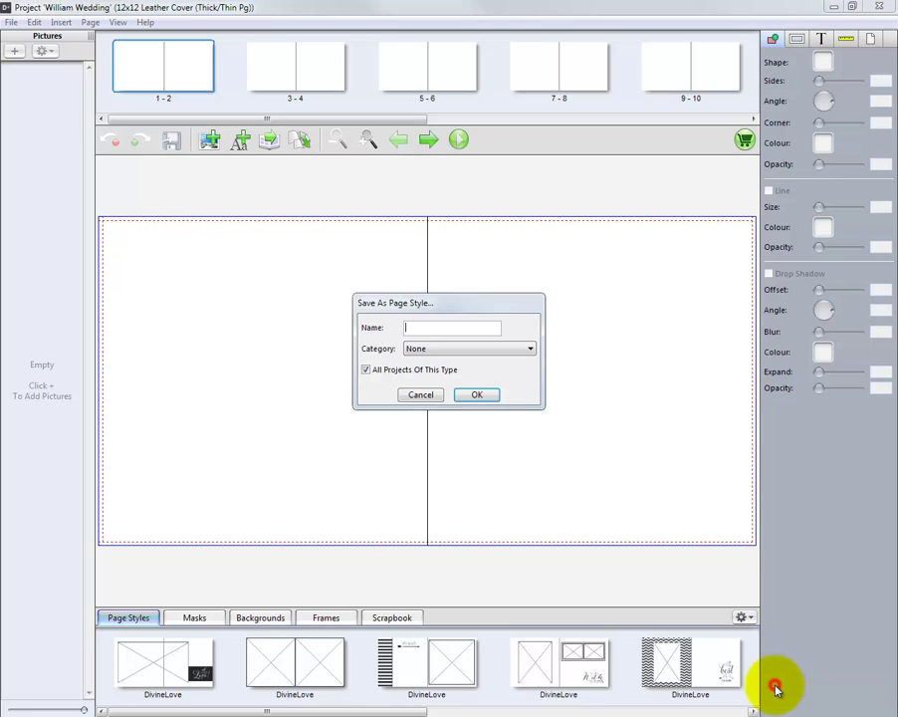
pyautogui.click(447, 351)
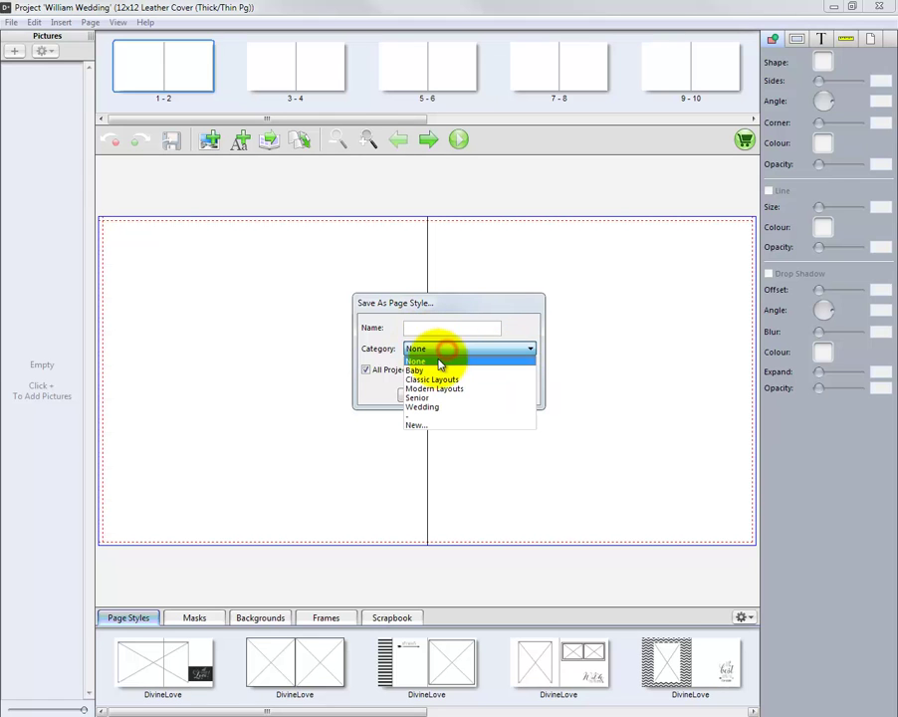
pyautogui.click(417, 430)
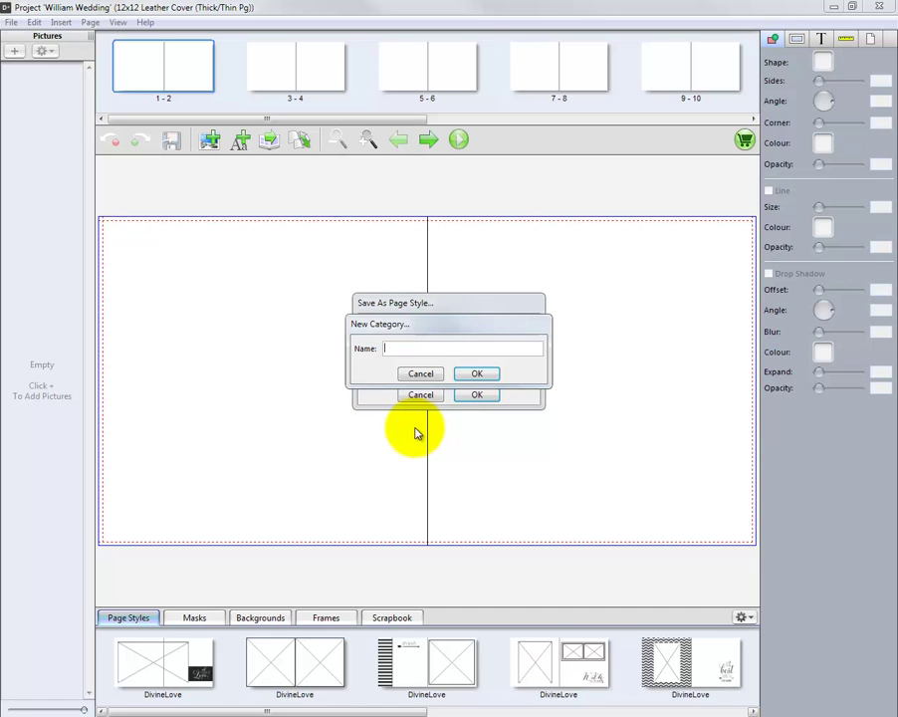
pyautogui.click(420, 373)
pyautogui.click(422, 395)
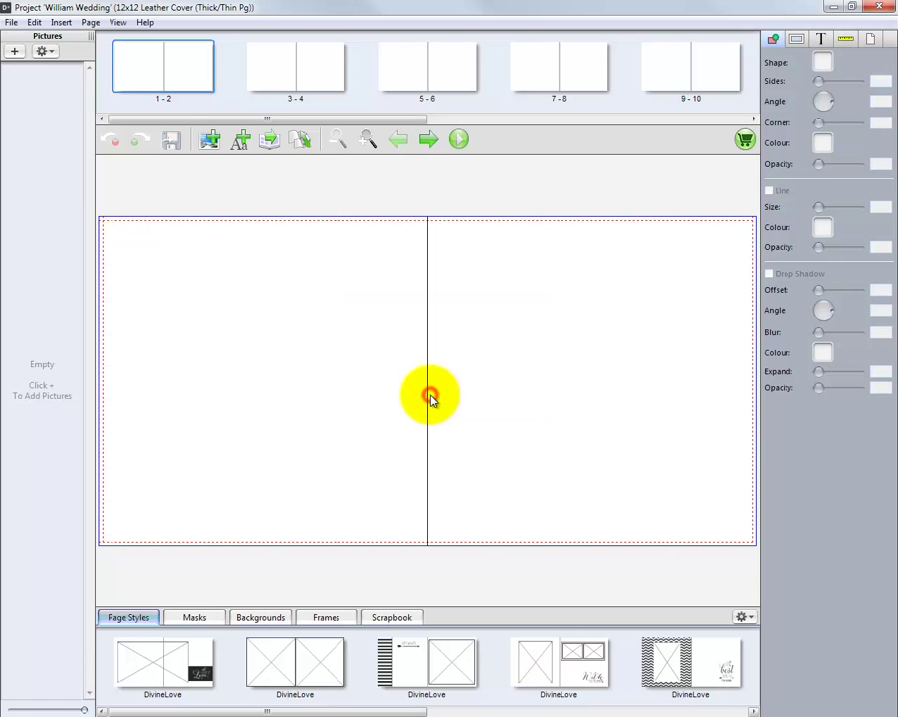
# Browse the Masks library, from OrnateMask, oval and diamond through GrungeMask and rectSoft
pyautogui.click(197, 618)
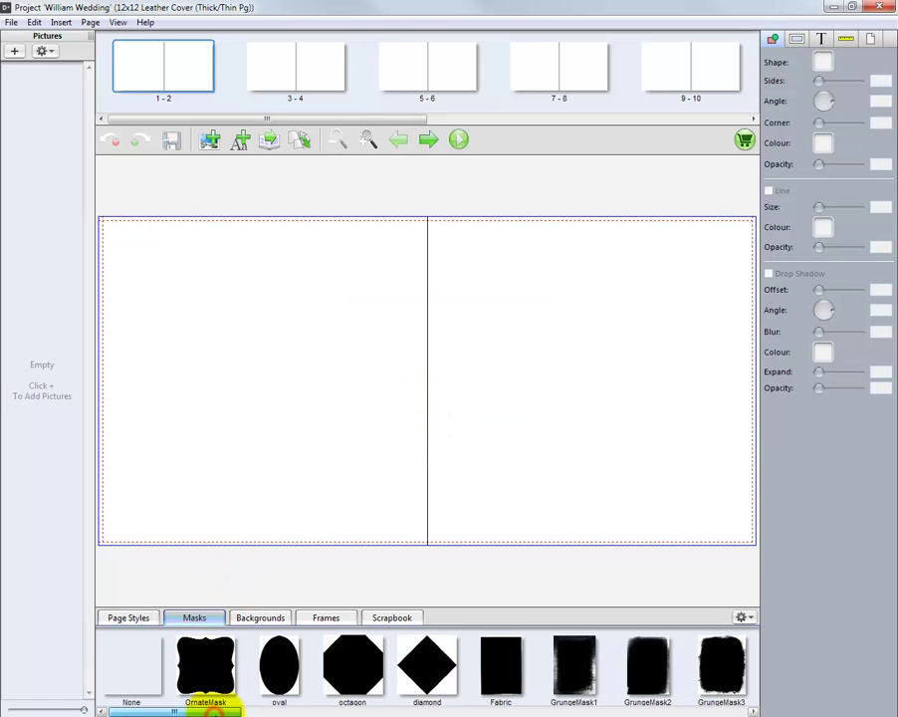
pyautogui.moveTo(216, 709); pyautogui.dragTo(456, 709)
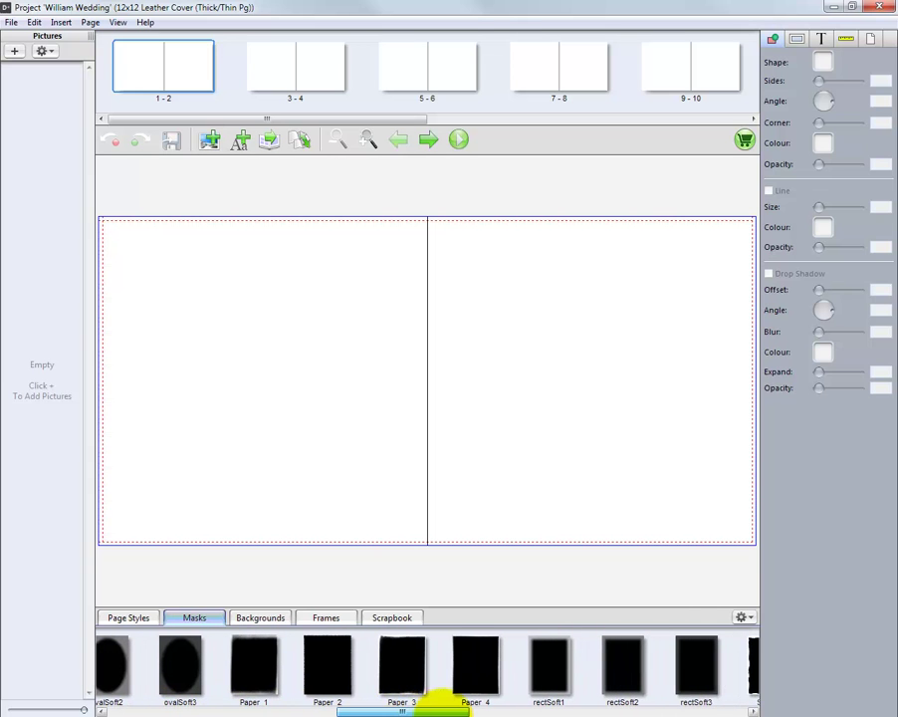
# Browse the Backgrounds library and its Category options, then scroll through the Frames library
pyautogui.click(261, 617)
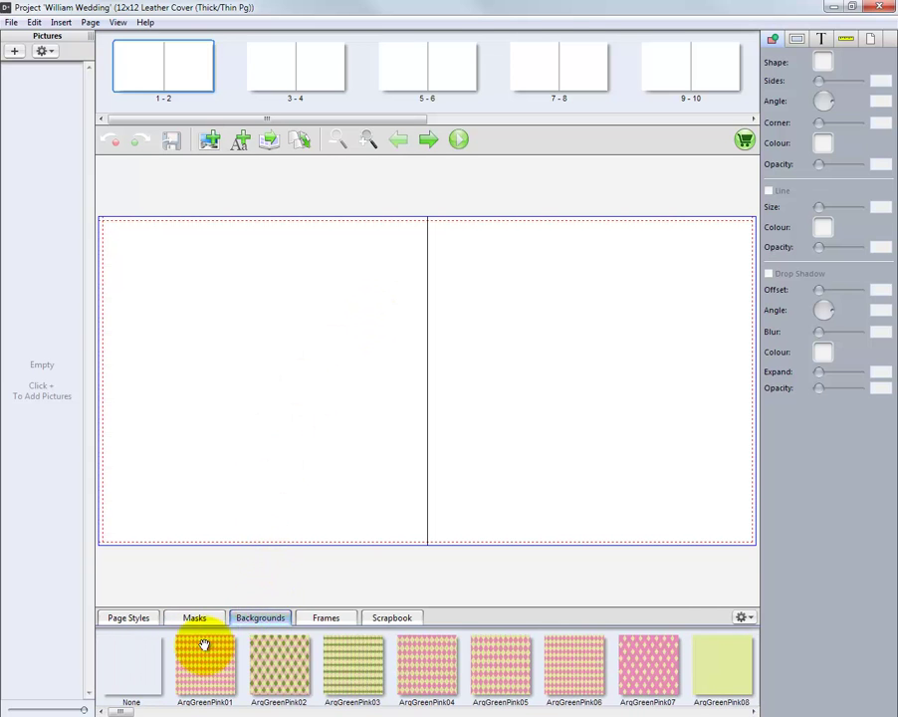
pyautogui.moveTo(98, 709); pyautogui.dragTo(202, 710)
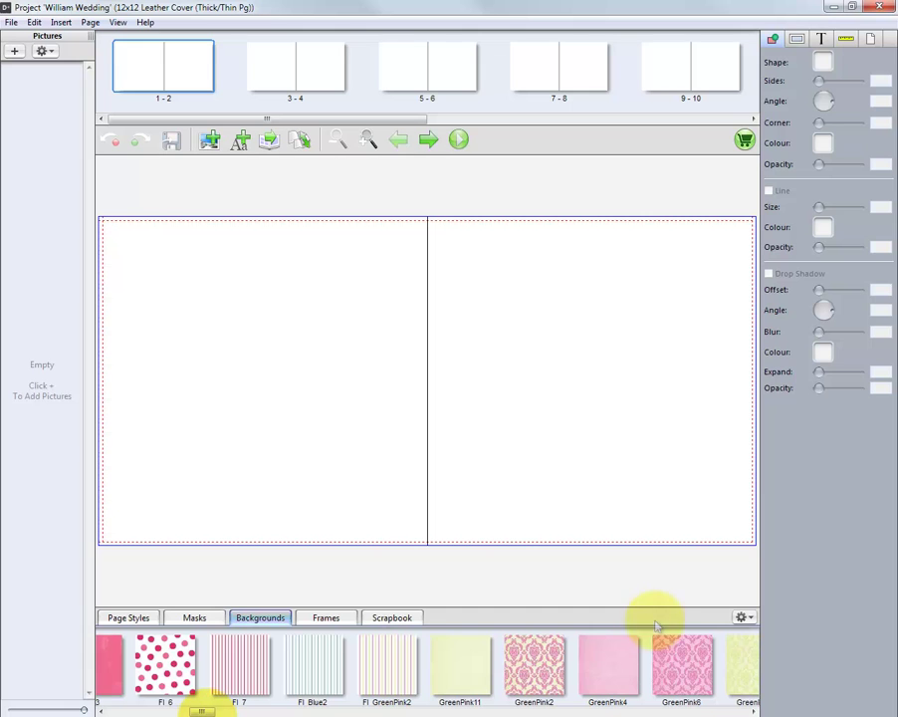
pyautogui.click(741, 618)
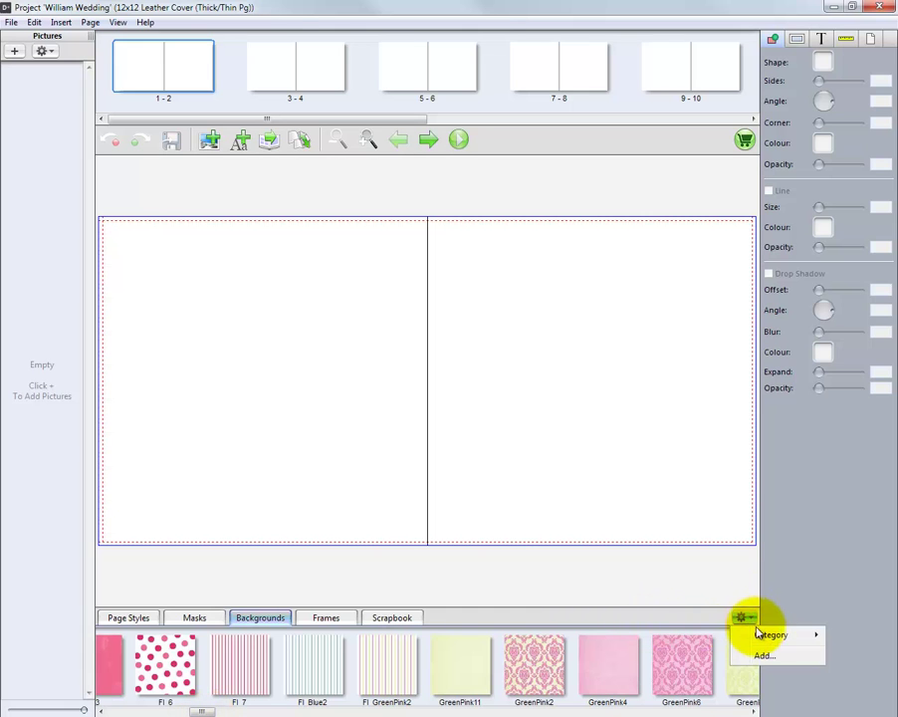
pyautogui.moveTo(764, 638)
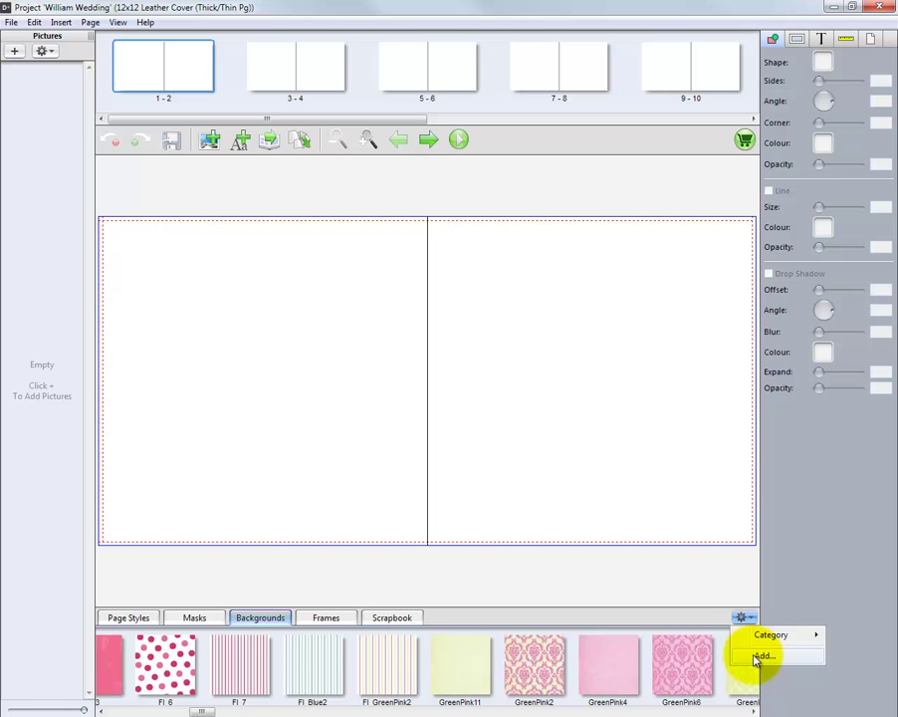
pyautogui.click(339, 619)
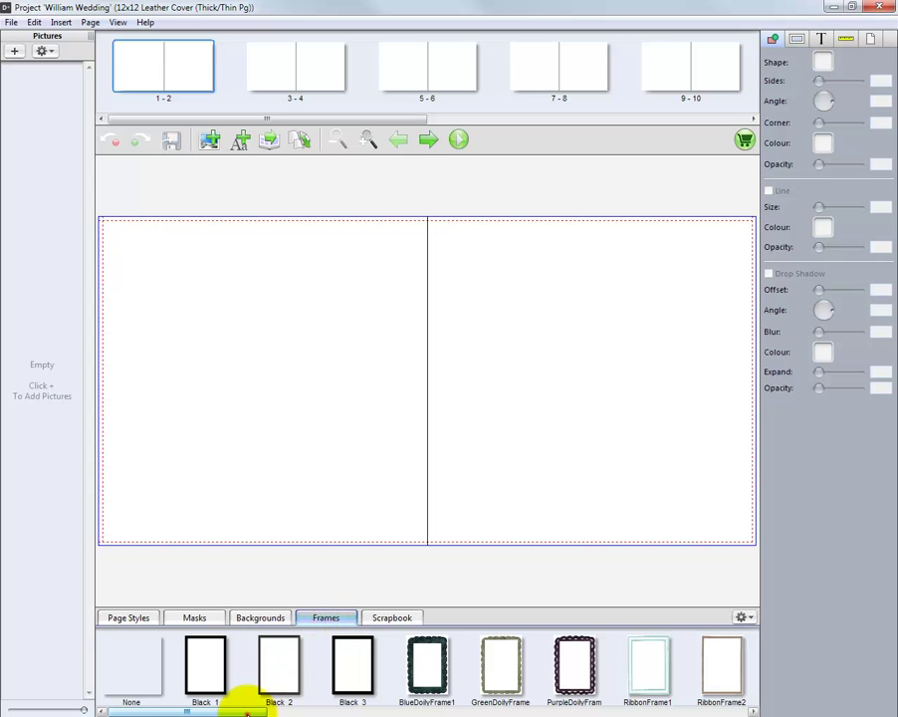
pyautogui.moveTo(247, 712); pyautogui.dragTo(380, 691)
pyautogui.click(396, 615)
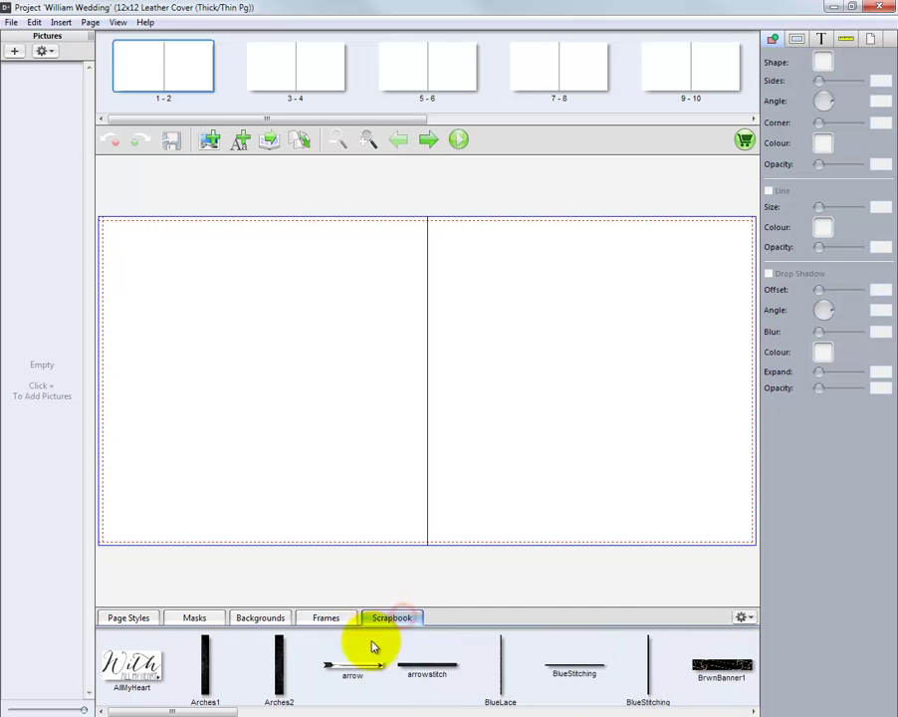
pyautogui.moveTo(215, 711)
pyautogui.mouseDown()
pyautogui.moveTo(401, 710)
pyautogui.moveTo(211, 710)
pyautogui.mouseUp()
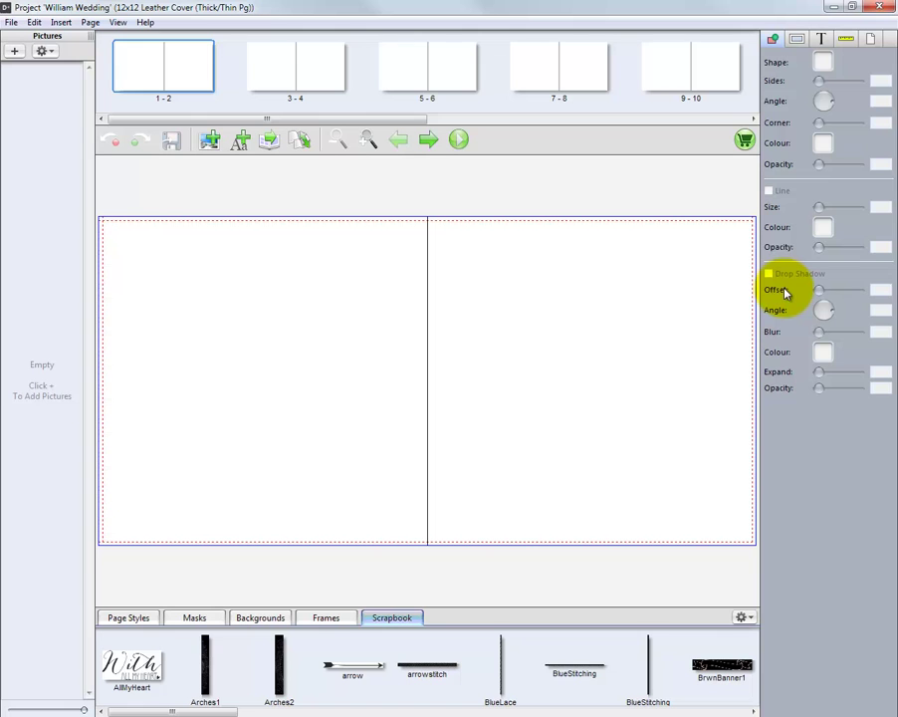
# Show the picture settings panel with orientation, red-eye, vignette, blur, colour and opacity options
pyautogui.click(800, 38)
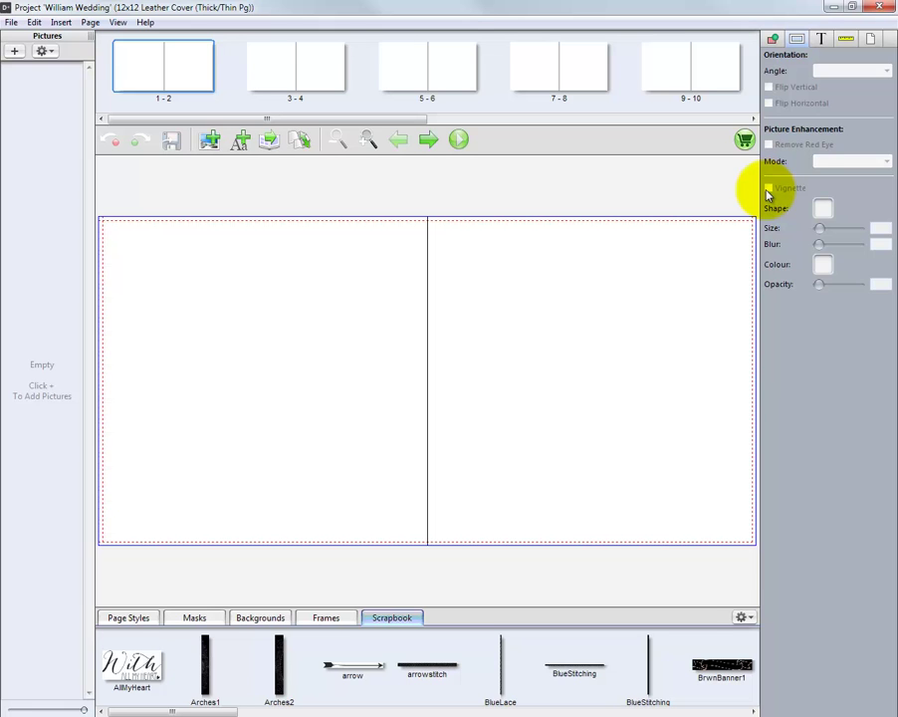
# Switch the right panel to Text settings with font, colour, skew, outline, spacing and alignment
pyautogui.click(823, 40)
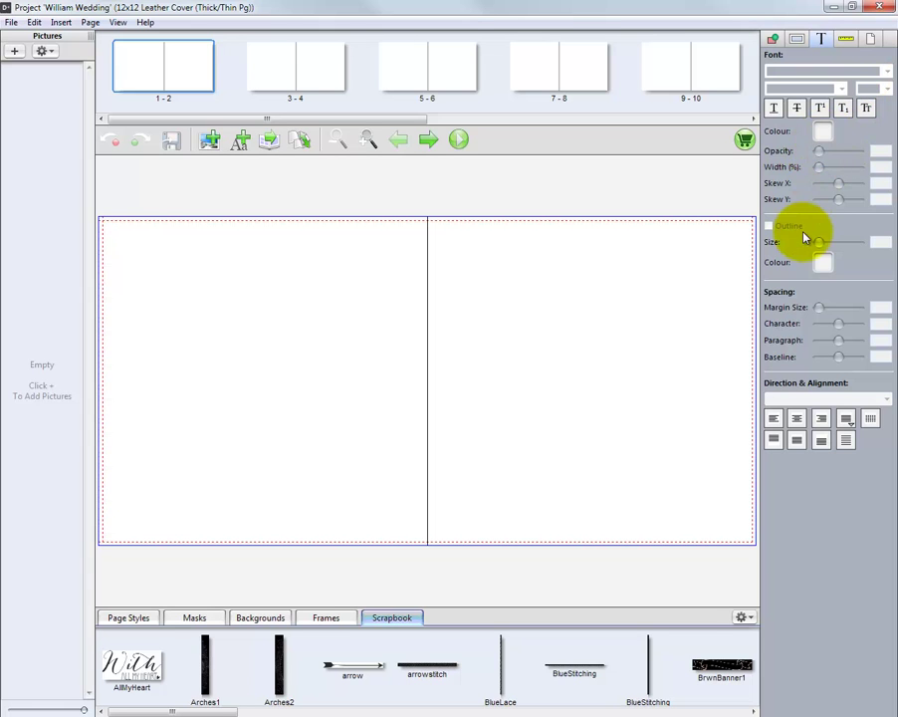
# Switch the right panel to the ruler settings for position, size, offset, scale and angle
pyautogui.click(845, 40)
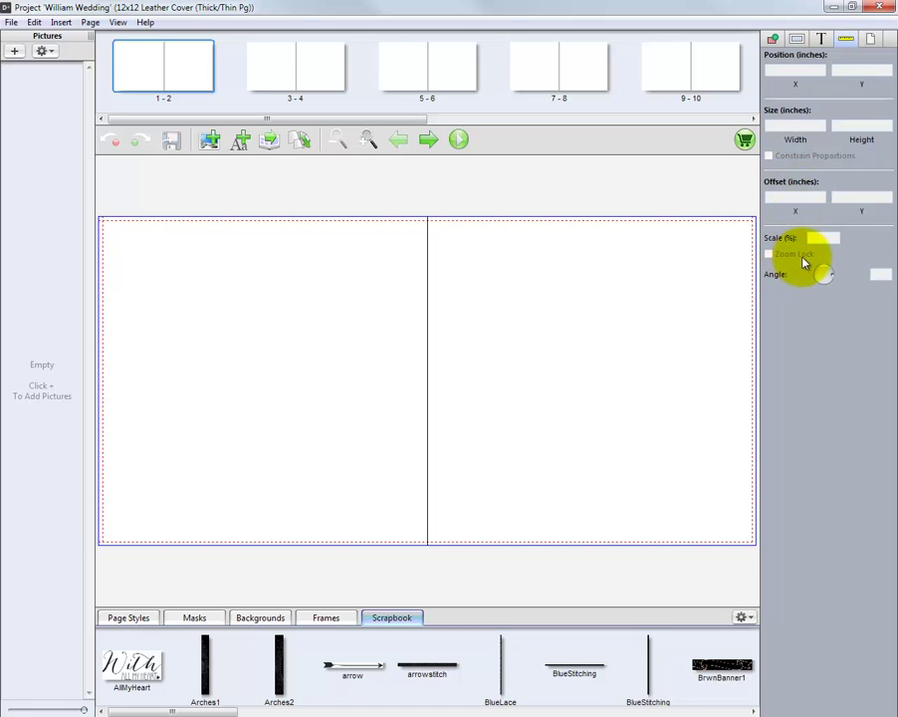
# Open the Color dialog via the Left background swatch's Other... option for a custom colour
pyautogui.click(871, 43)
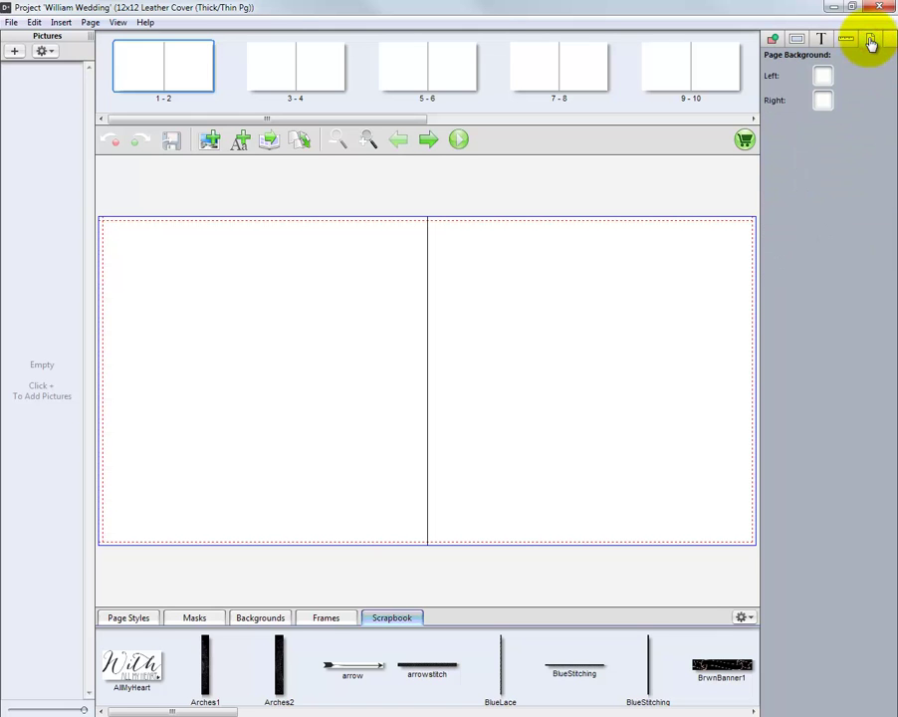
pyautogui.click(823, 76)
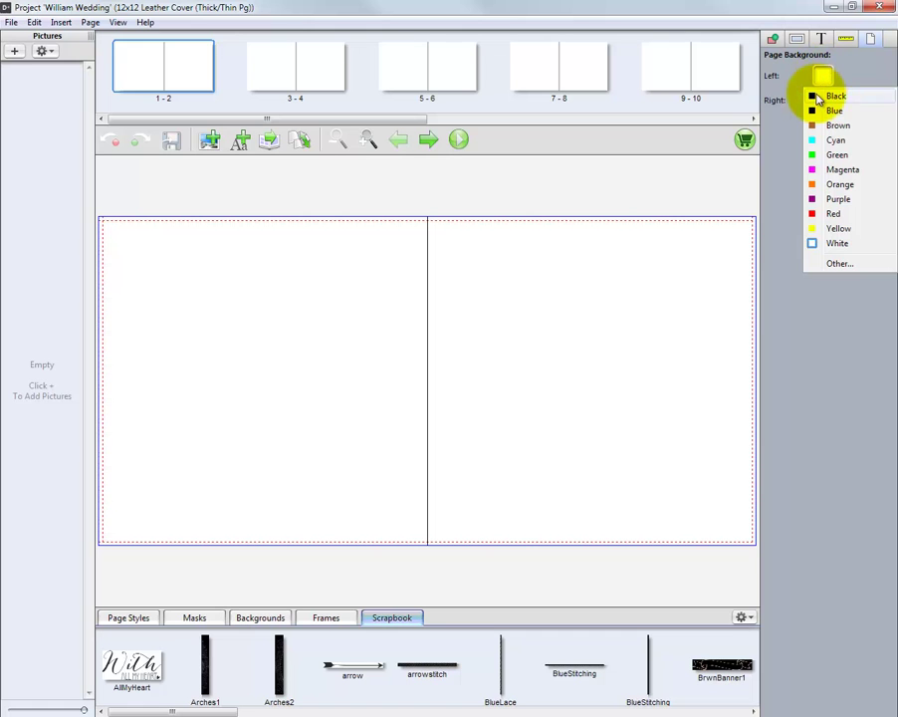
pyautogui.click(840, 262)
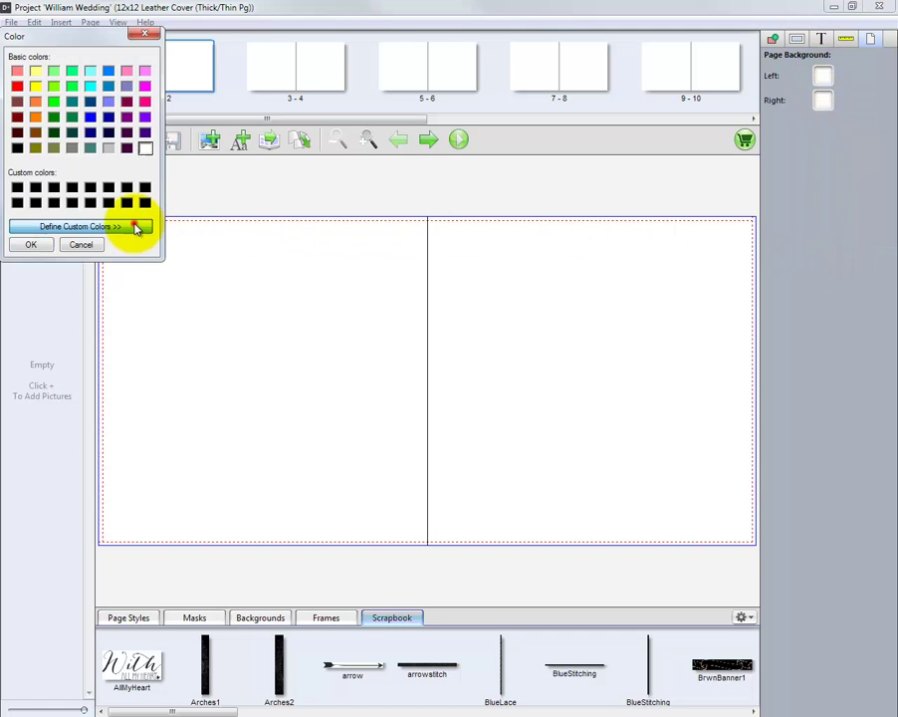